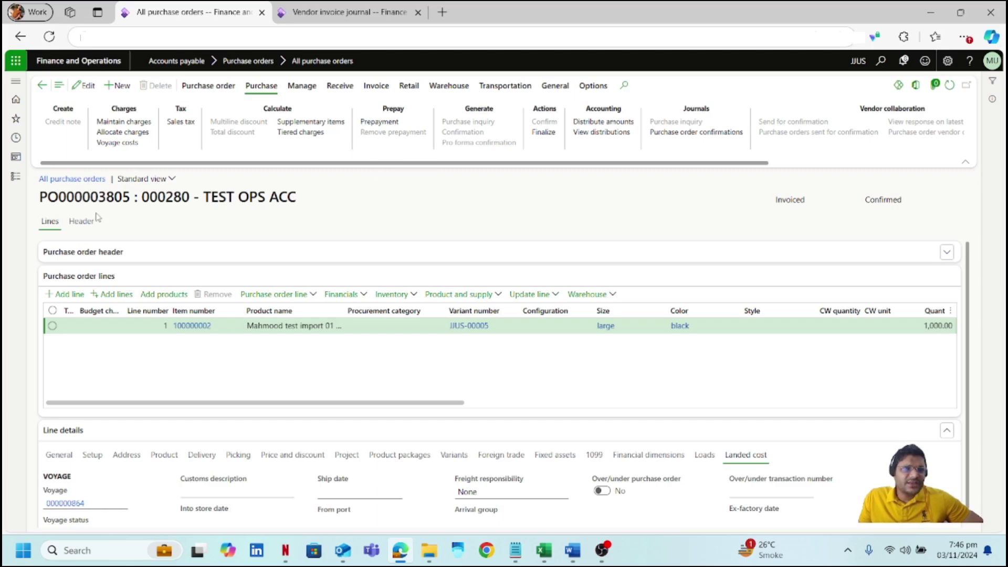
Show PO000003805's line landed cost details, revealing voyage 000000864.
left_click(123, 201)
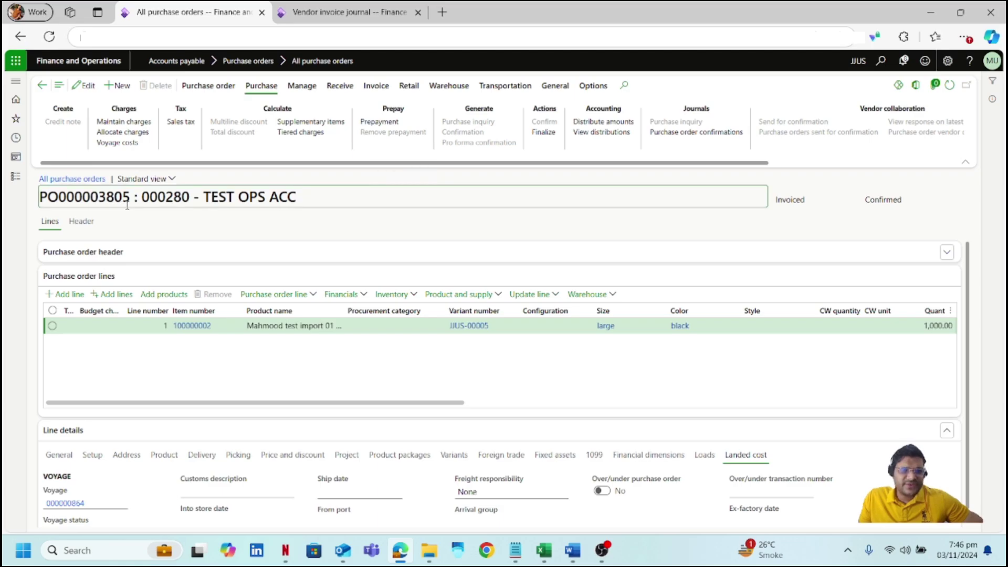
left_click(745, 455)
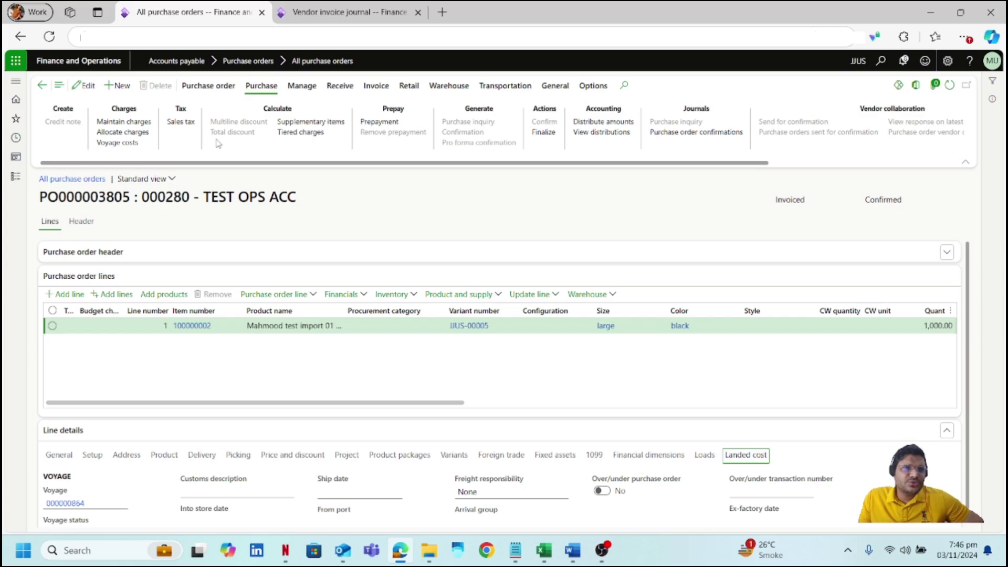
Open PO000003805's voyage costs, showing Commission at 1,000 estimated and 0.00 actual.
left_click(261, 85)
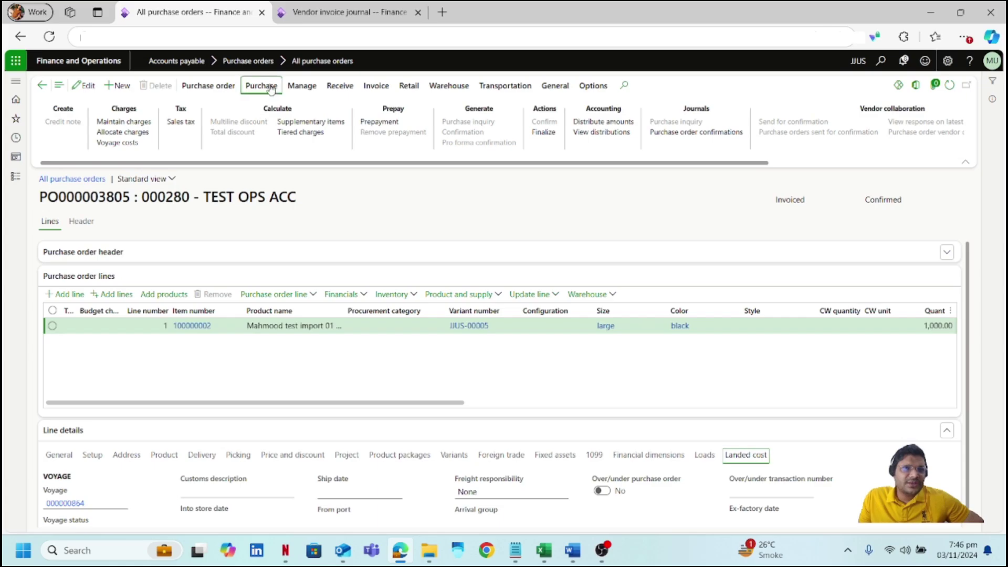
left_click(116, 143)
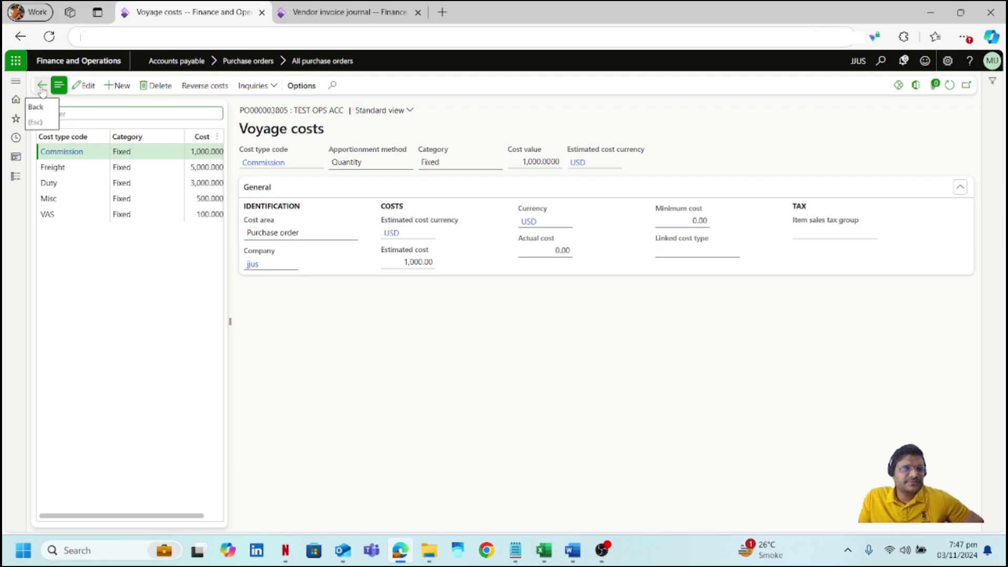
Return to the purchase order details and duplicate the browser tab.
left_click(41, 85)
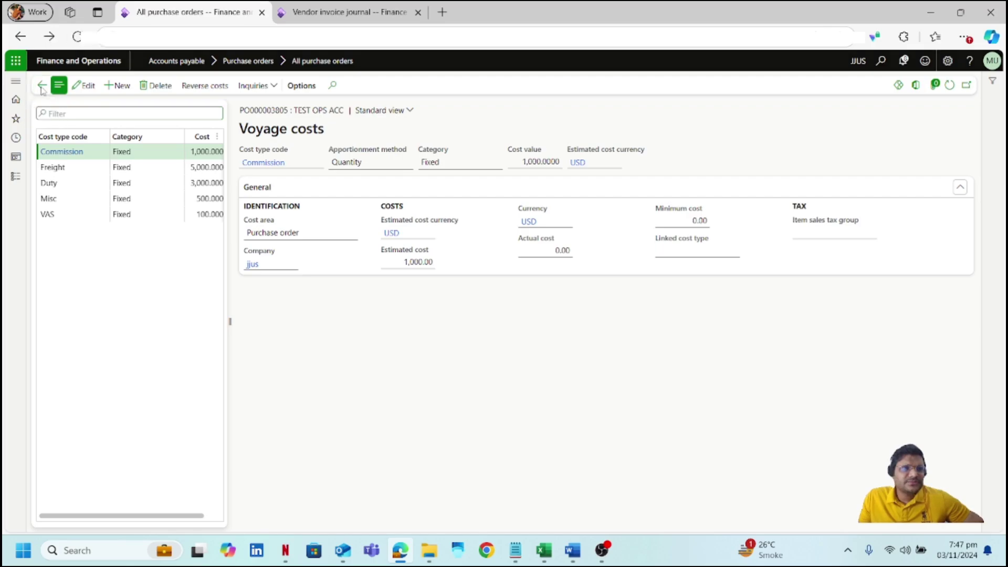
right_click(213, 12)
mouse_move(263, 109)
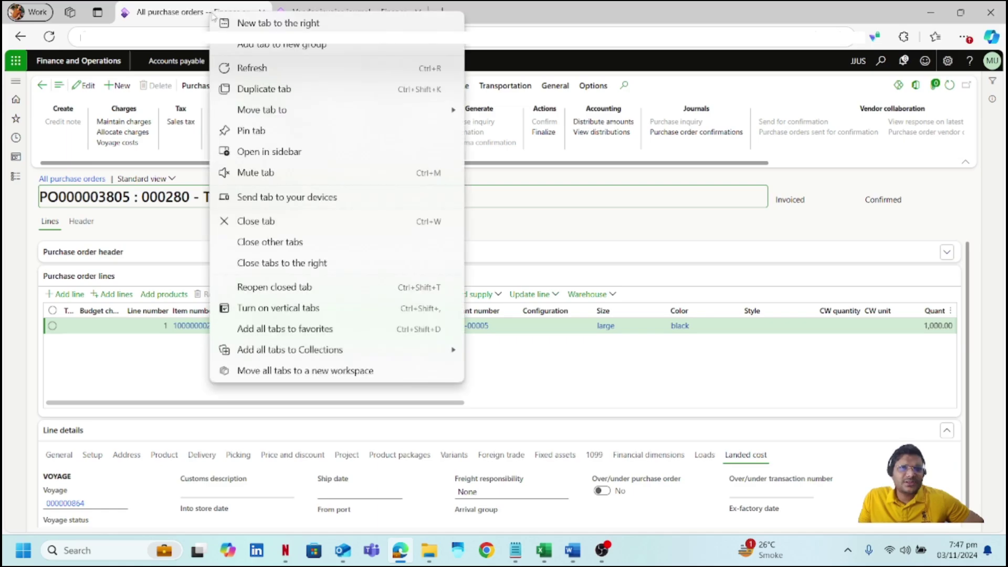
left_click(264, 90)
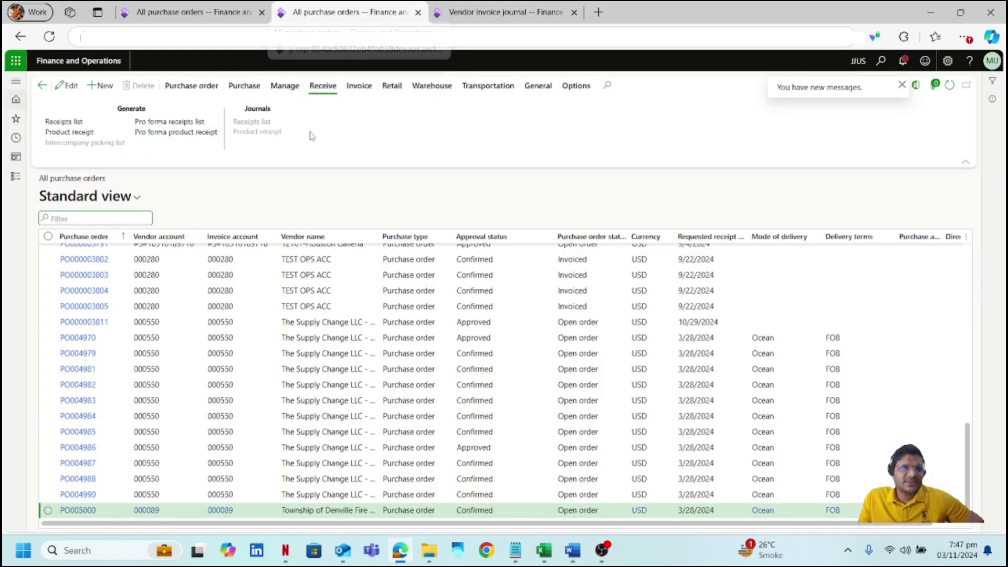
Create a new VendInv invoice journal under Accounts payable and open its lines.
left_click(17, 180)
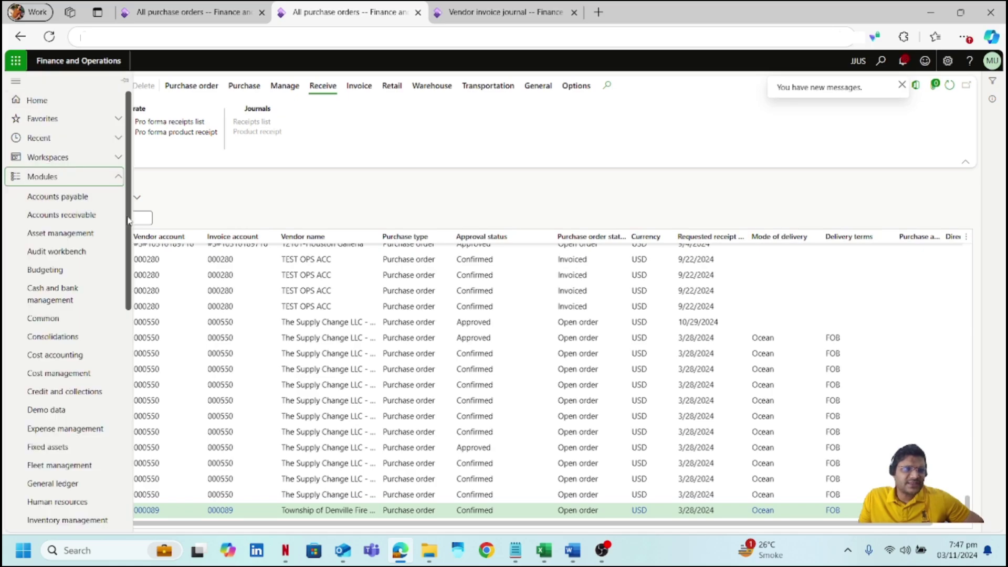
scroll(126, 228, "down", 3)
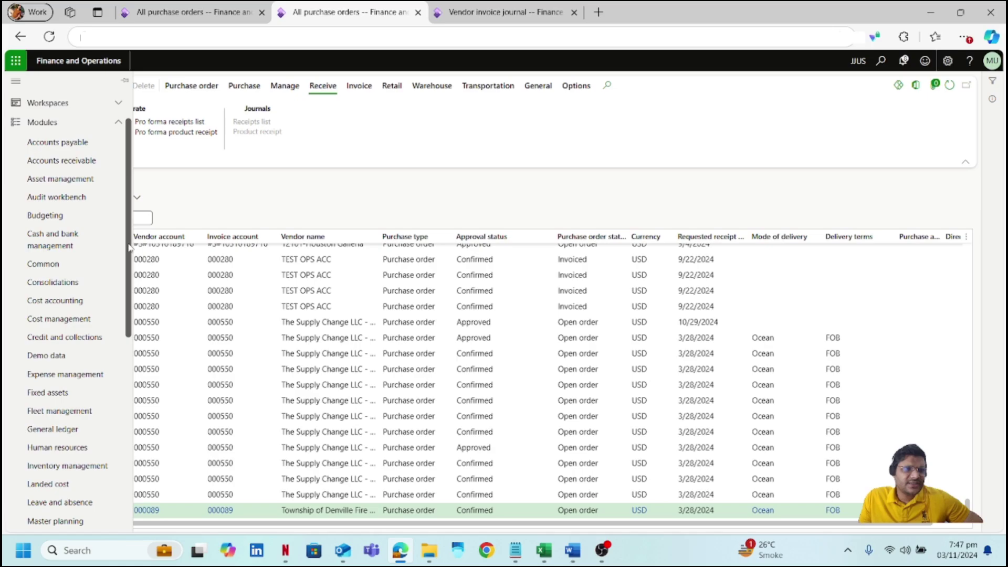
scroll(129, 247, "up", 2)
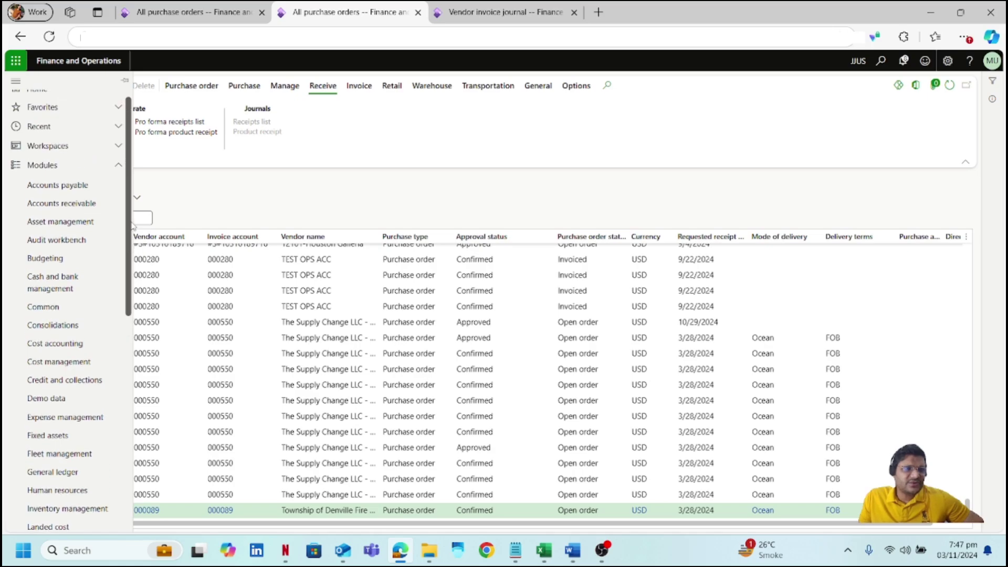
left_click(81, 188)
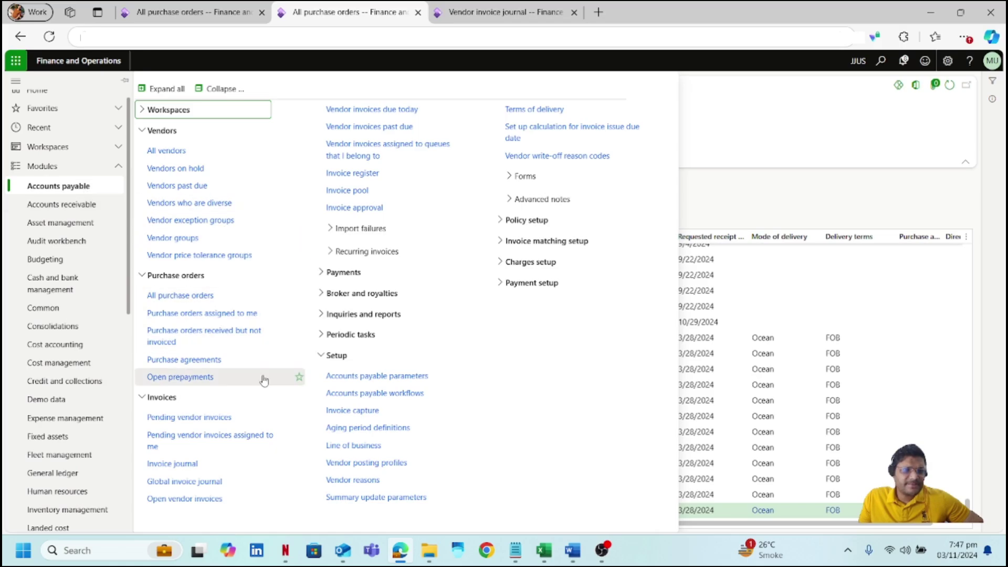
left_click(172, 464)
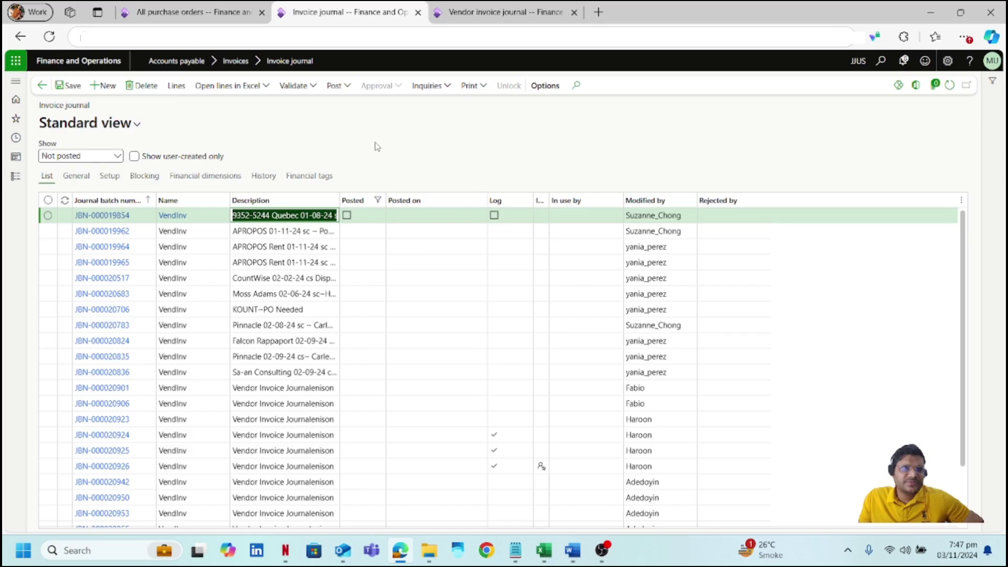
left_click(105, 86)
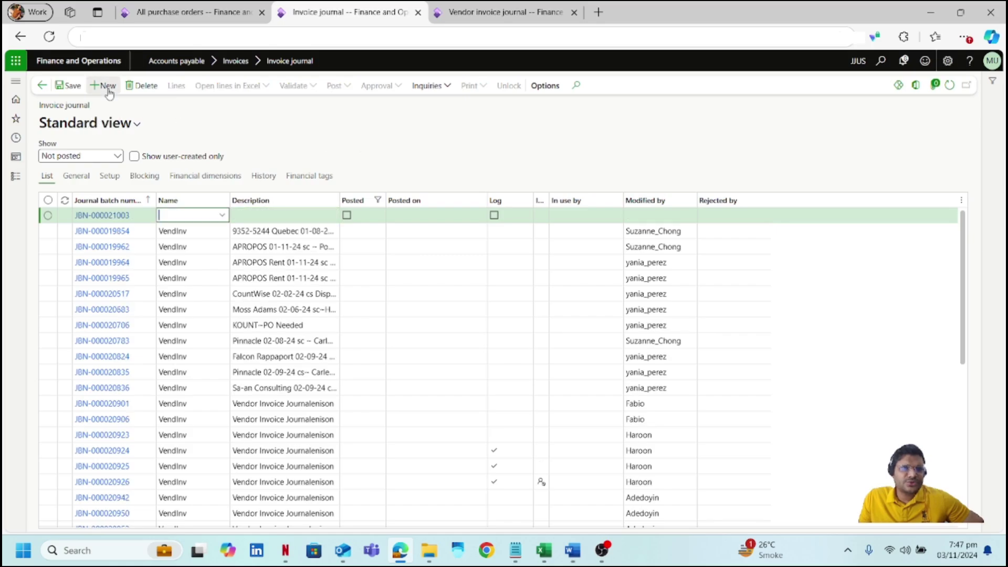
left_click(223, 216)
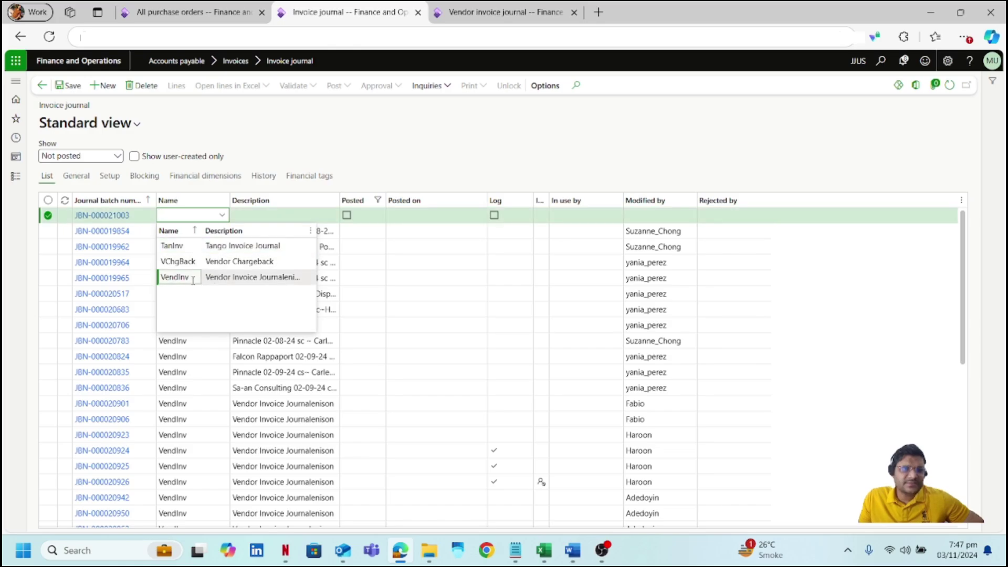
left_click(175, 277)
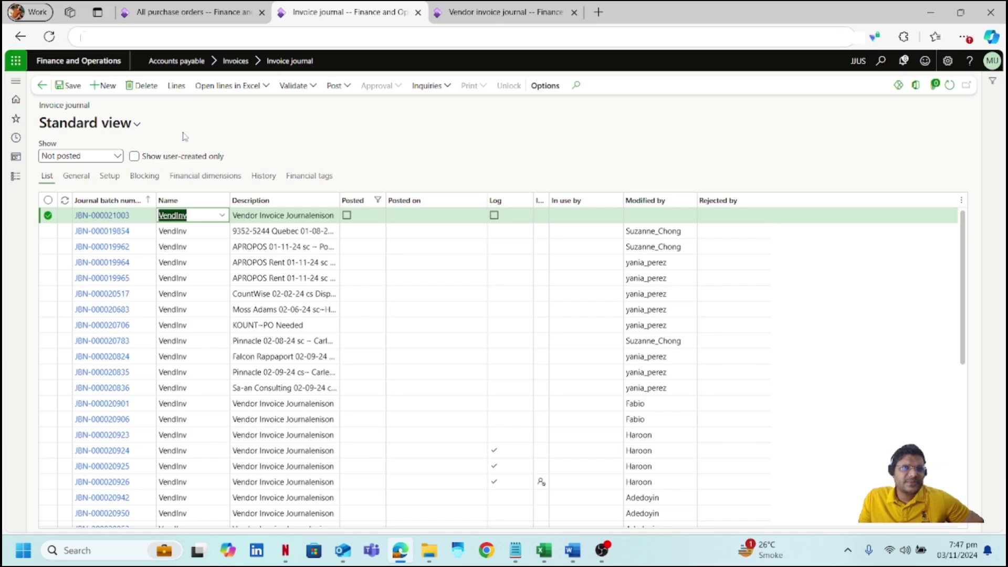
left_click(177, 85)
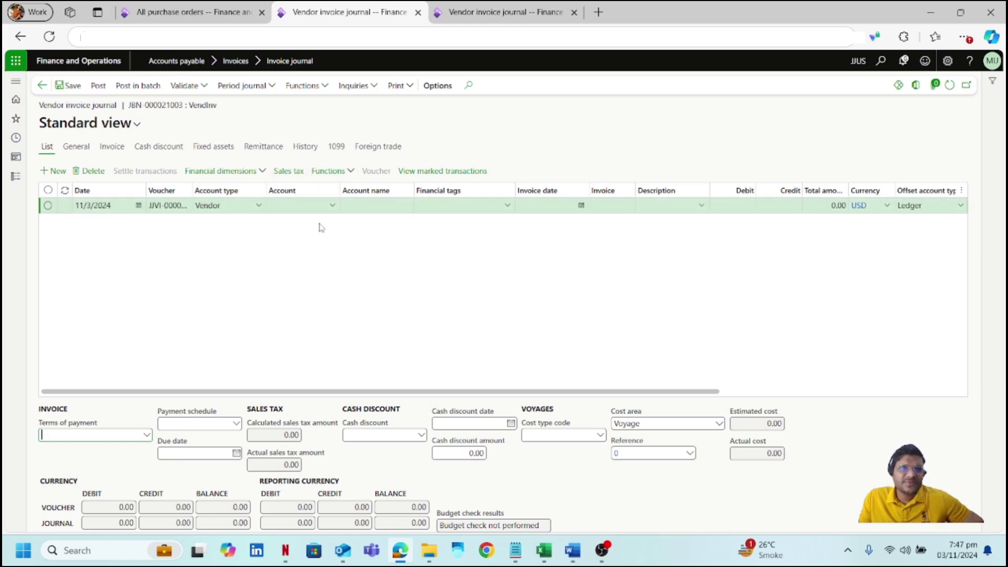
Set the line's vendor account to 000280 TEST OPS ACC, filtering names by 'test'.
left_click(333, 207)
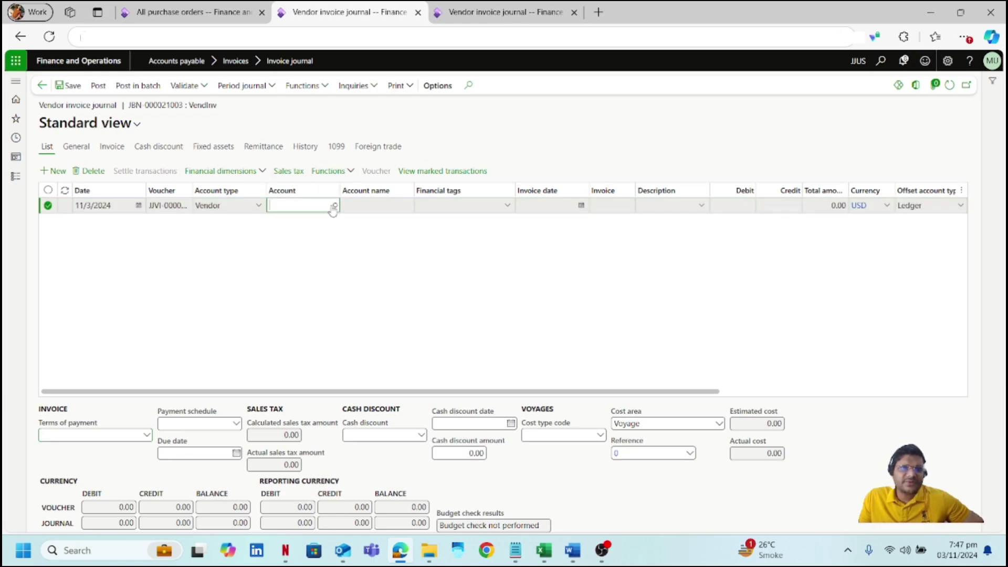
left_click(333, 207)
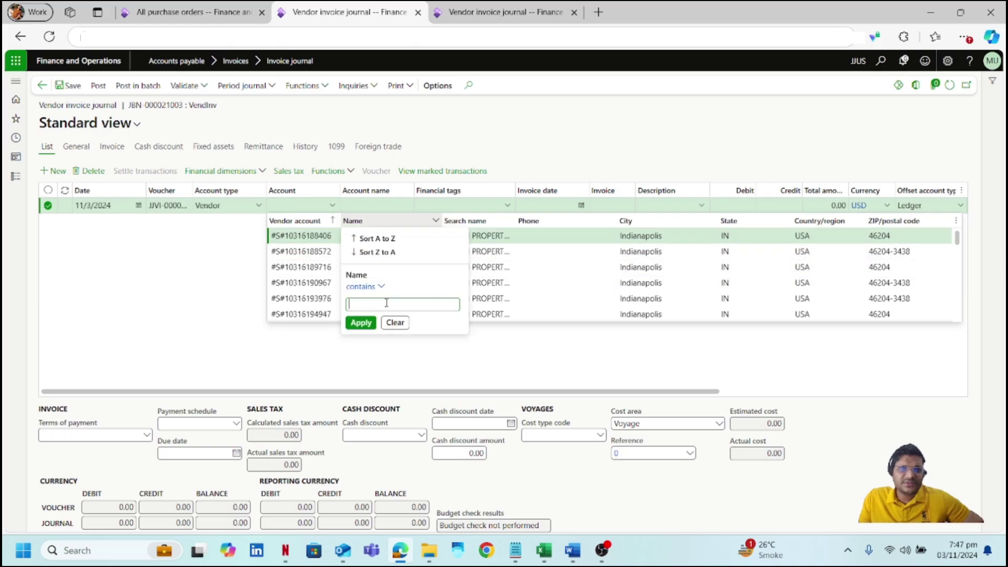
type("test")
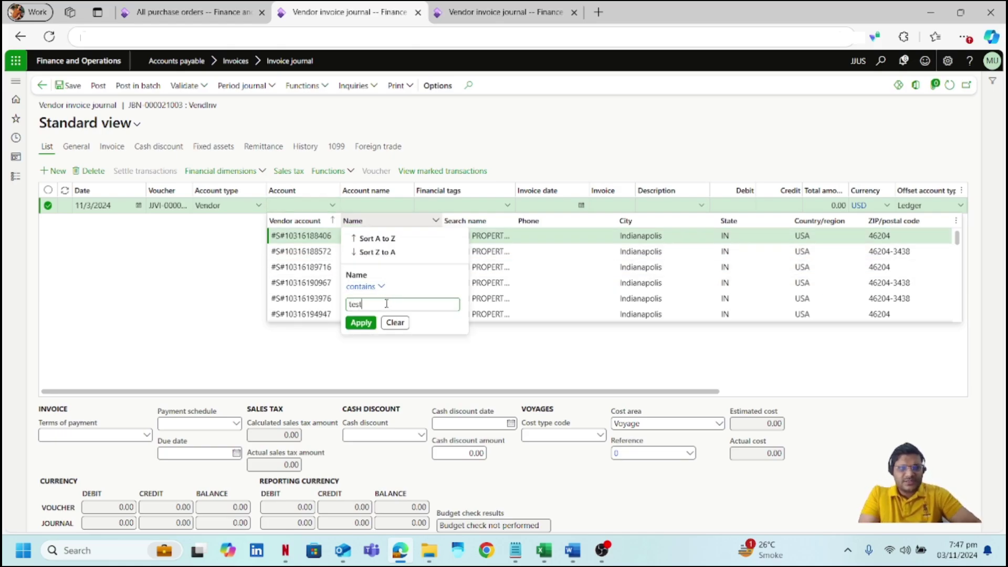
left_click(361, 323)
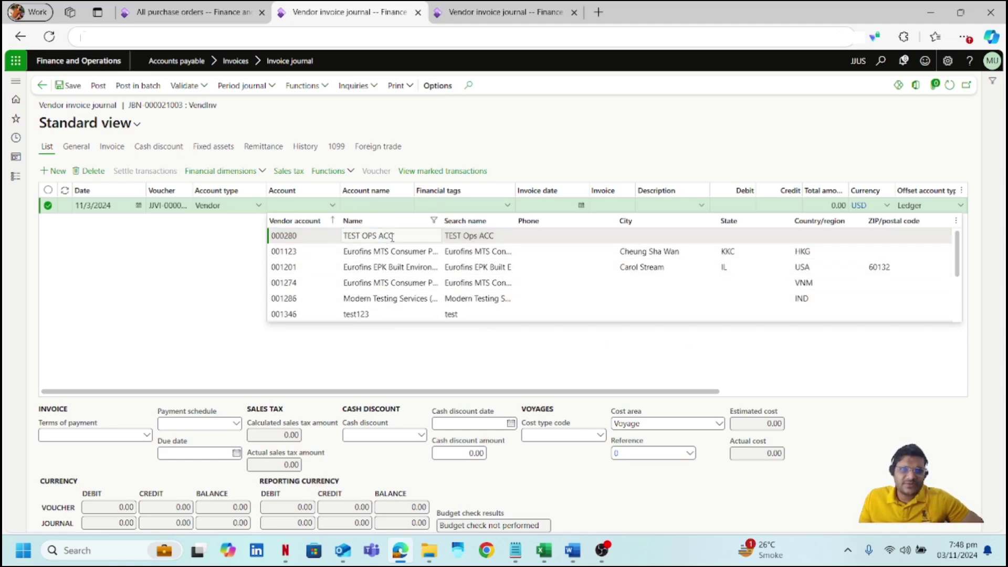
left_click(393, 235)
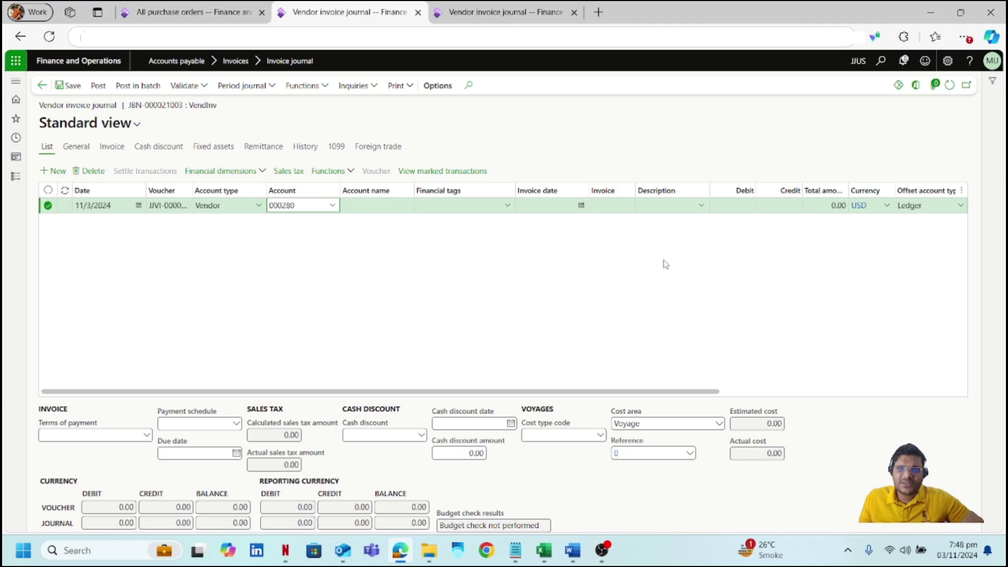
Enter a 2,000.00 credit and invoice number 654987 on the line.
left_click(778, 205)
type("2000")
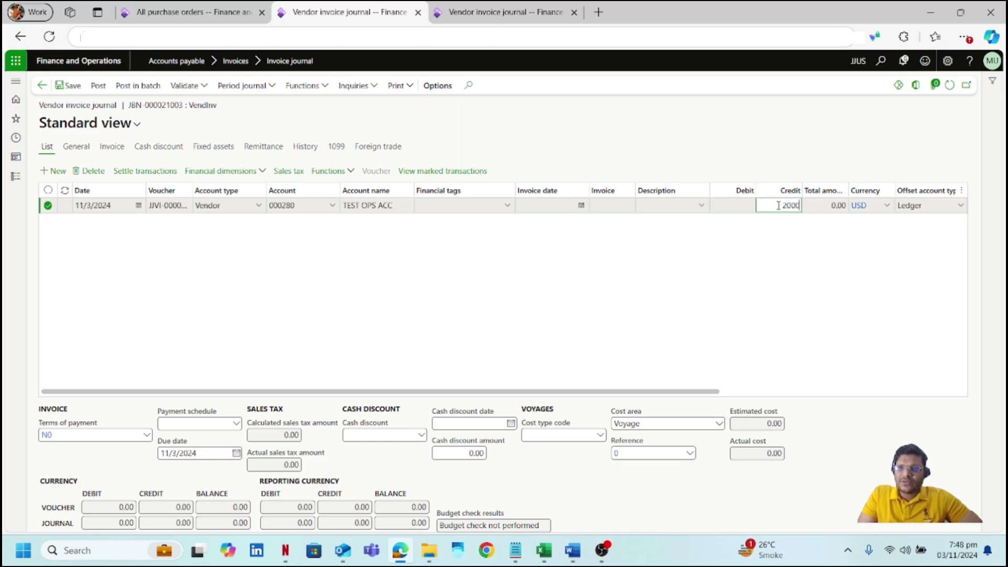
left_click(715, 266)
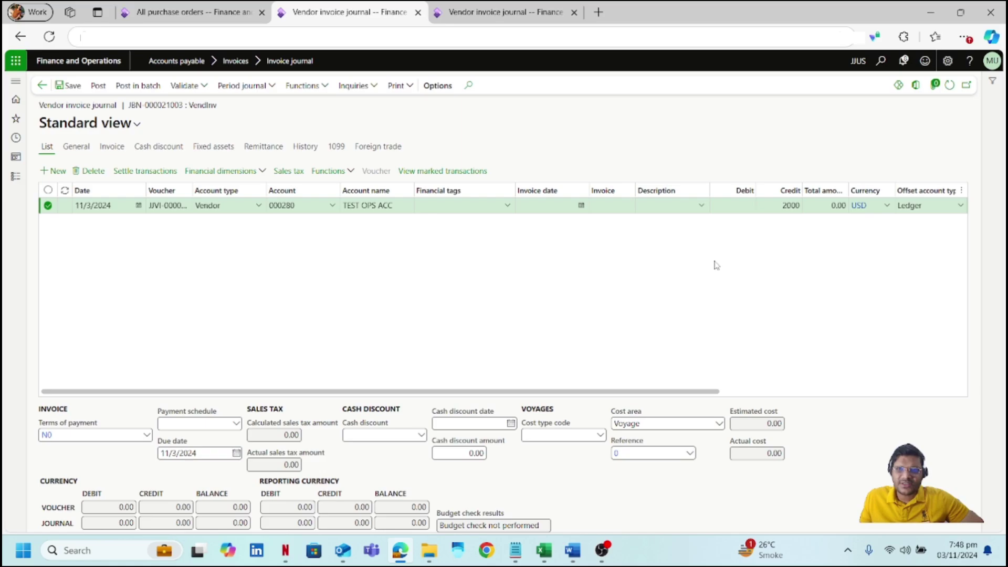
left_click(613, 206)
type("654")
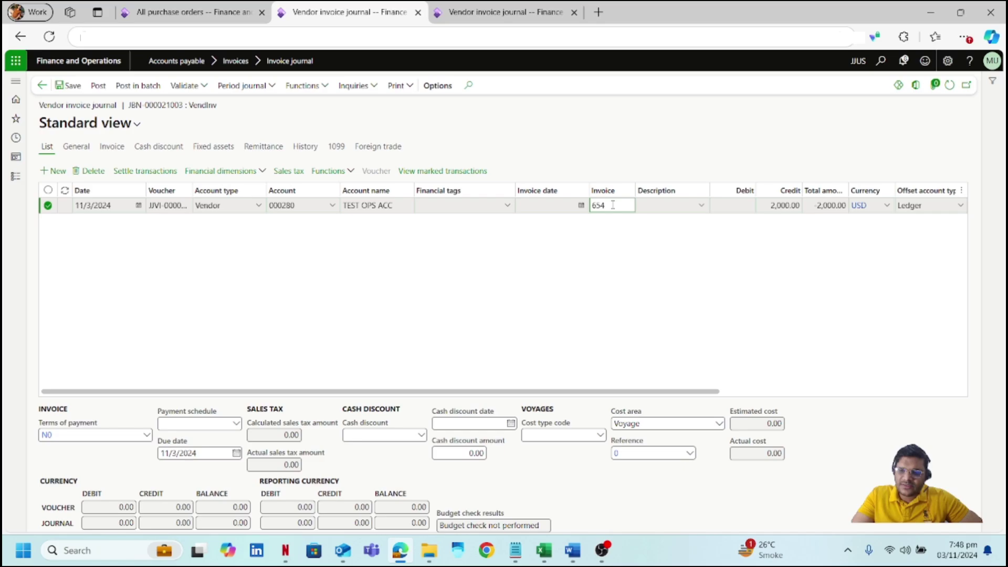
type("987")
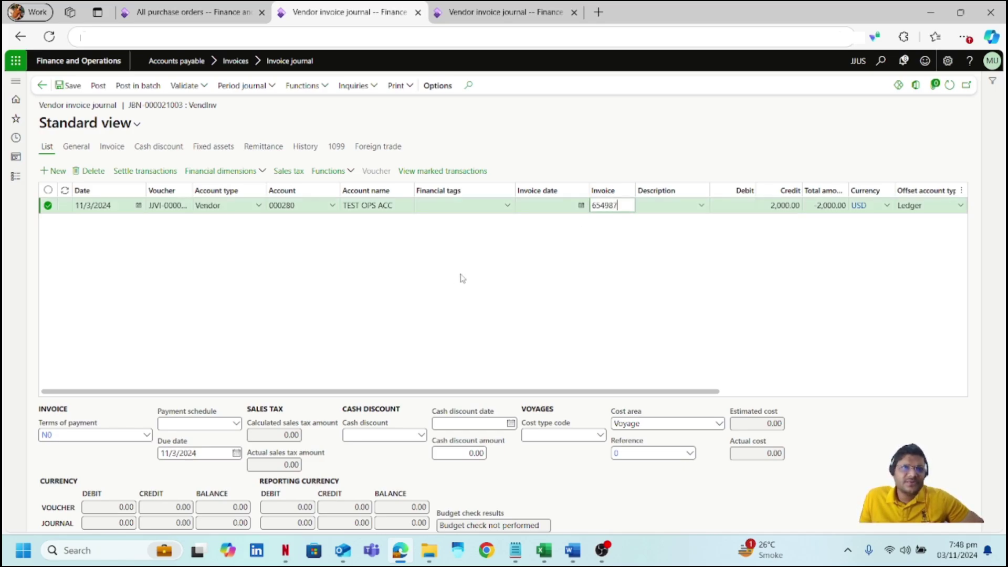
left_click(325, 89)
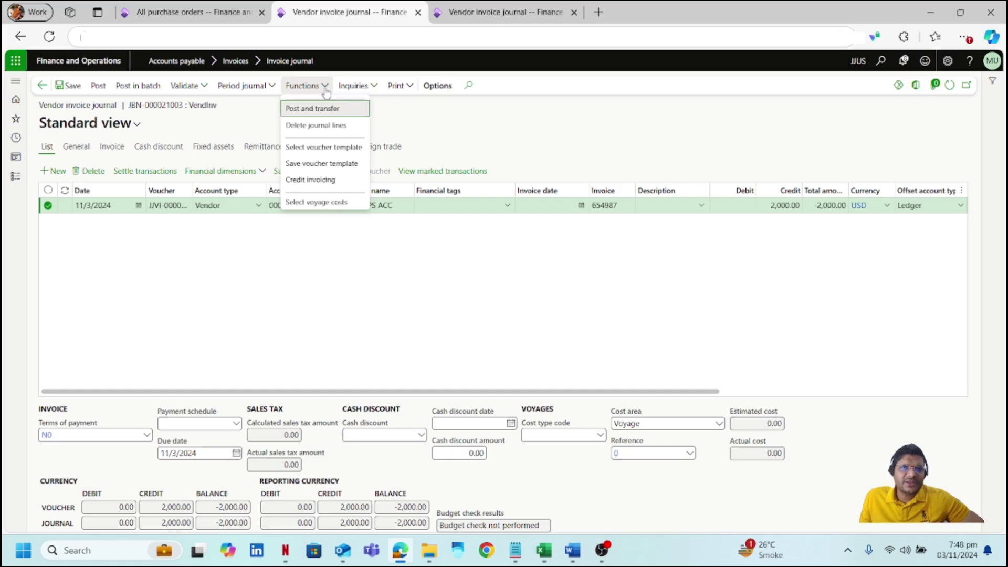
Pick voyage 000000864 in the journal line's voyage cost selection.
left_click(316, 203)
left_click(882, 152)
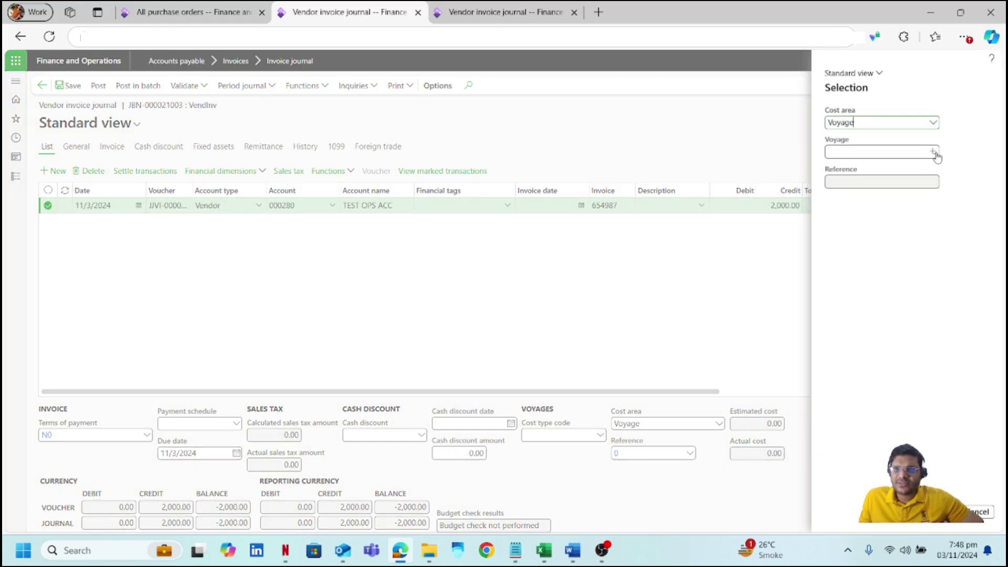
left_click(934, 154)
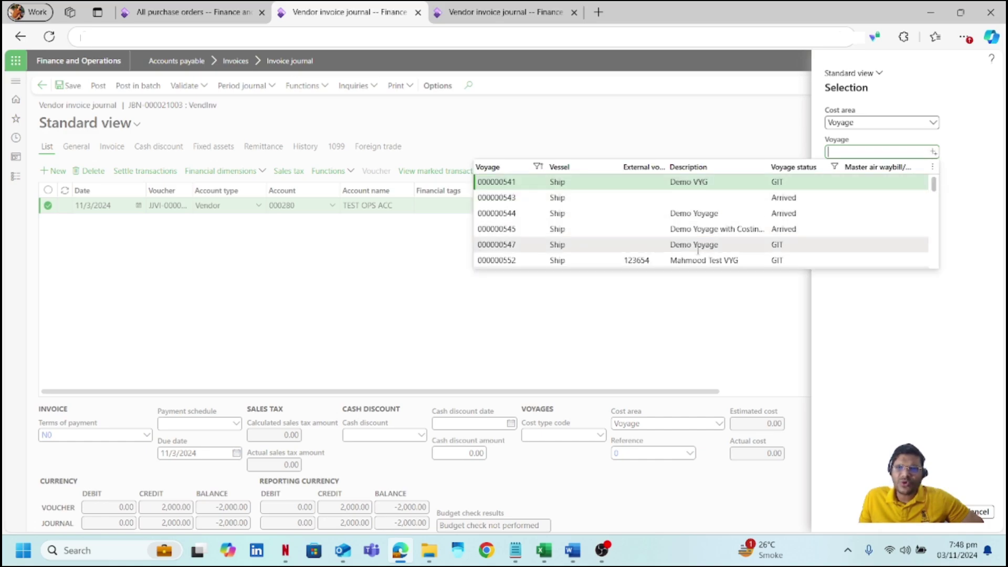
scroll(756, 217, "down", 3)
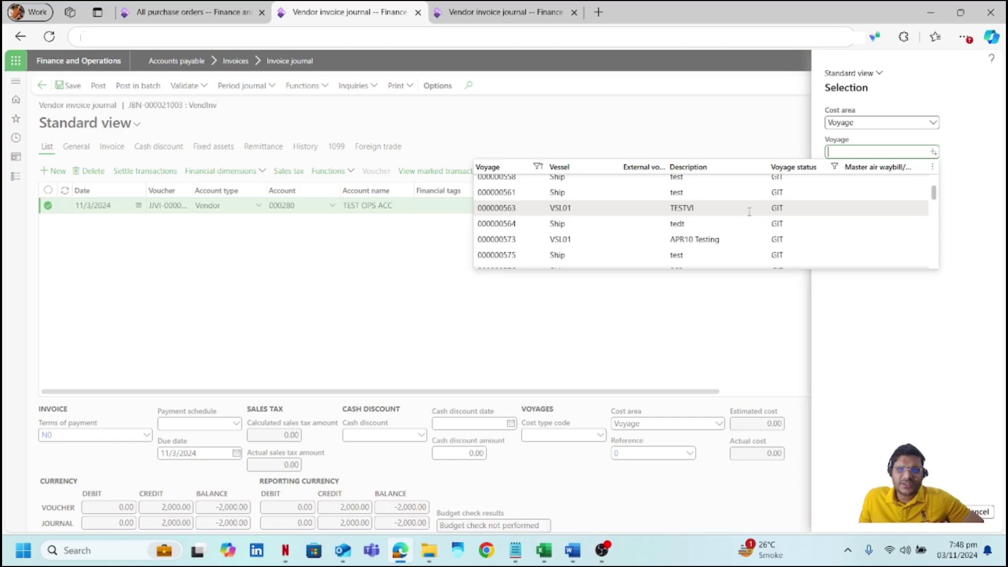
scroll(753, 213, "down", 3)
scroll(749, 211, "down", 3)
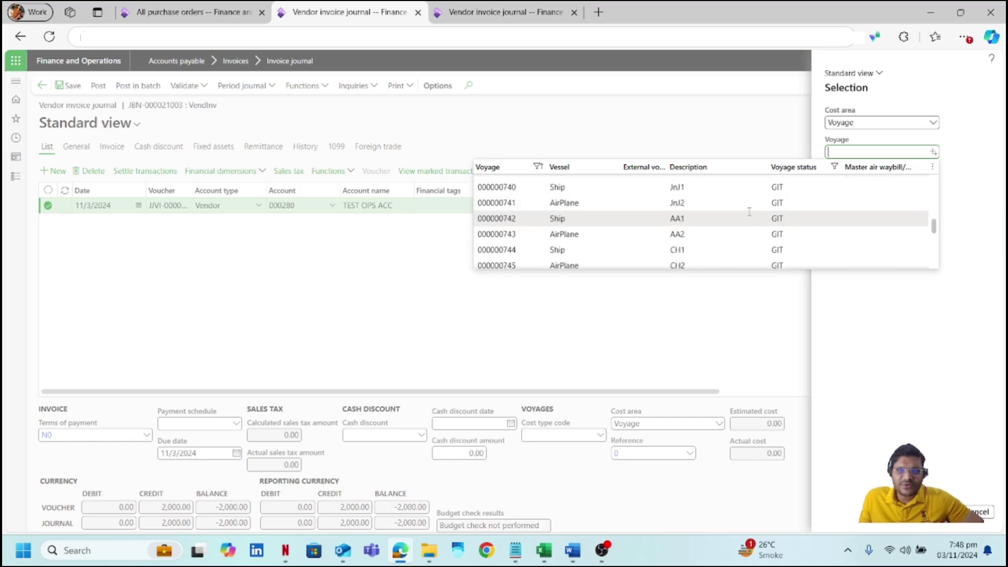
scroll(749, 211, "down", 3)
scroll(750, 212, "down", 3)
scroll(749, 211, "down", 3)
scroll(745, 216, "down", 3)
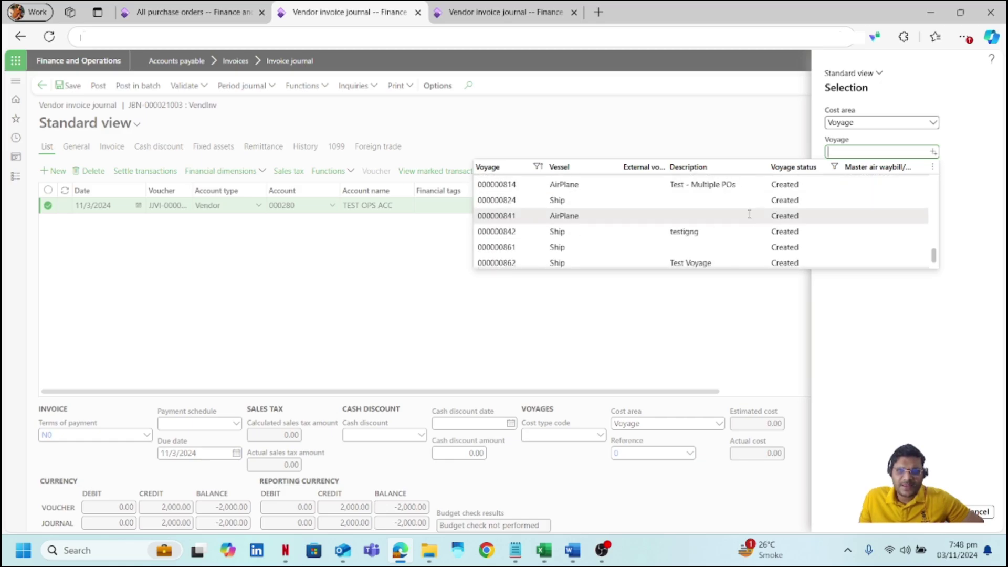
scroll(737, 221, "down", 3)
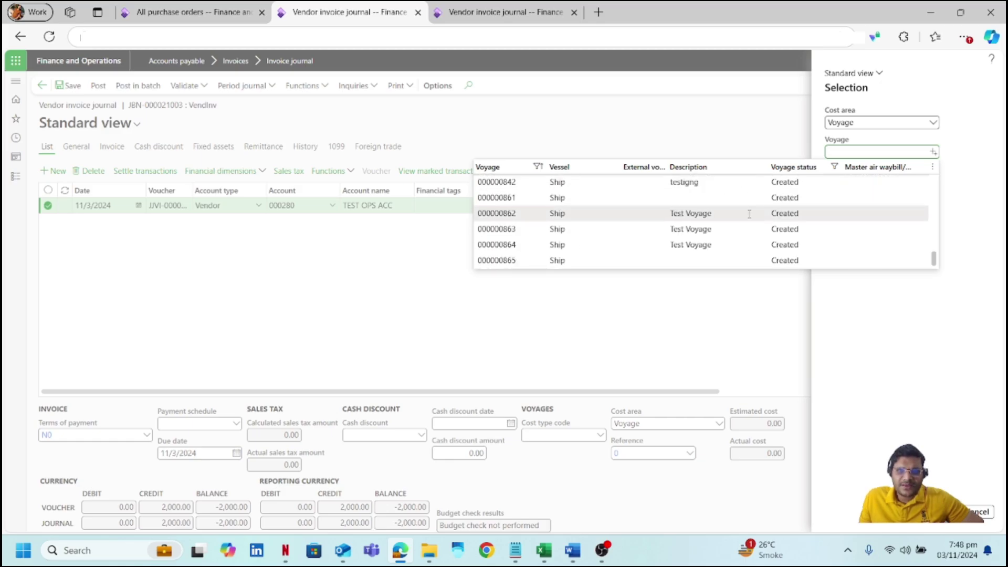
left_click(525, 246)
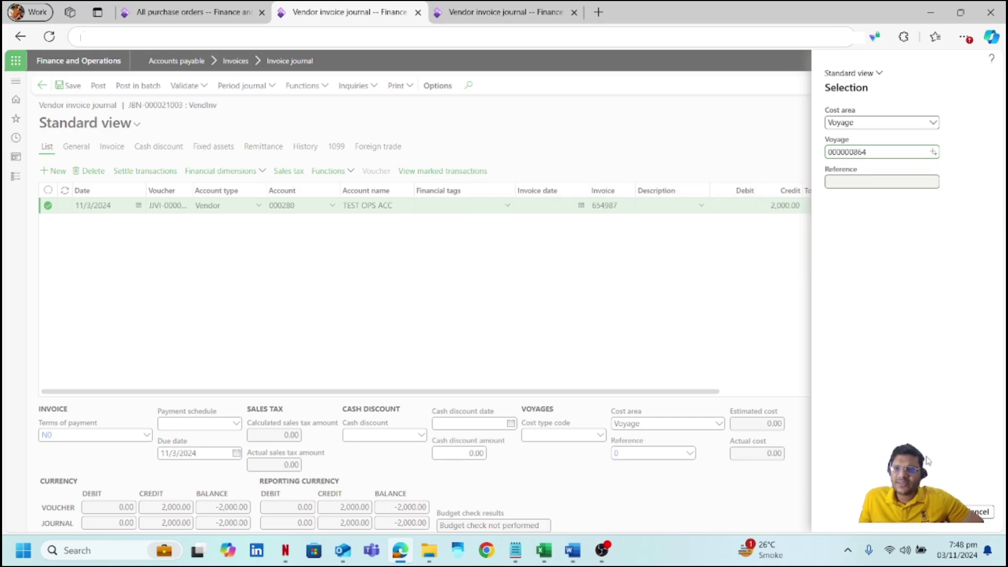
Distribute the full 2,000.00 to voyage 000000864's Commission cost type.
key("Return")
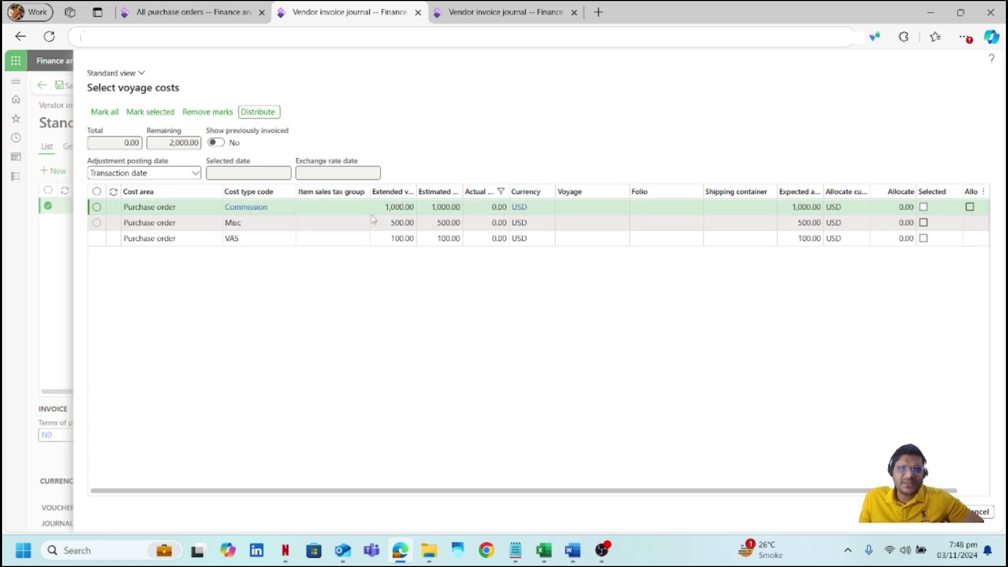
left_click(519, 208)
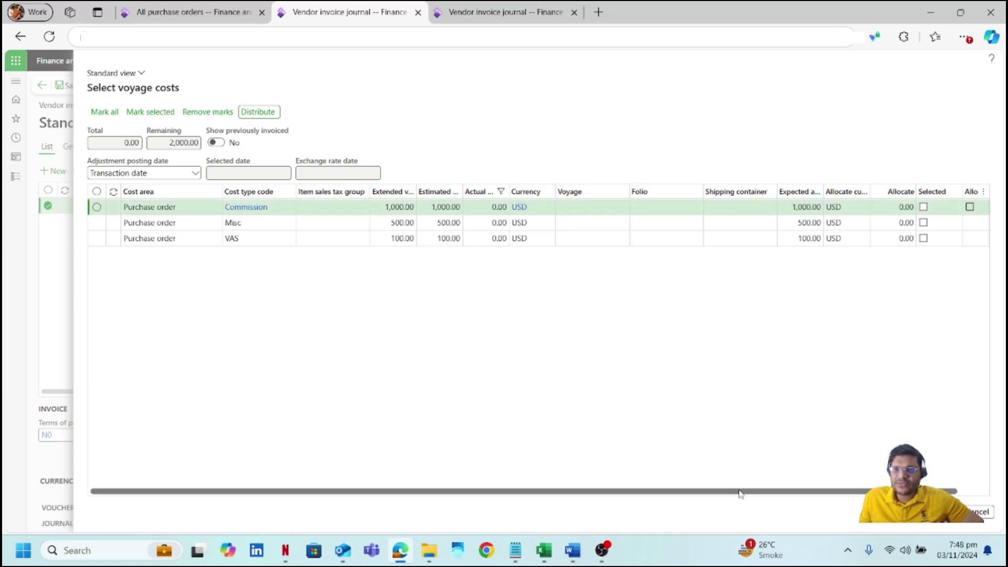
mouse_move(741, 493)
left_mouse_down()
mouse_move(830, 487)
mouse_move(709, 488)
left_mouse_up()
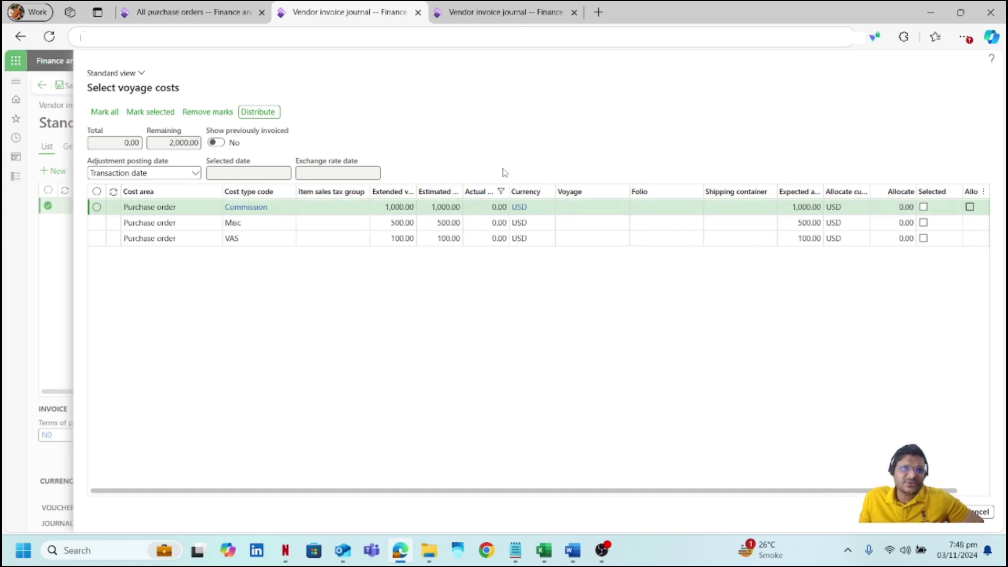
left_click(258, 112)
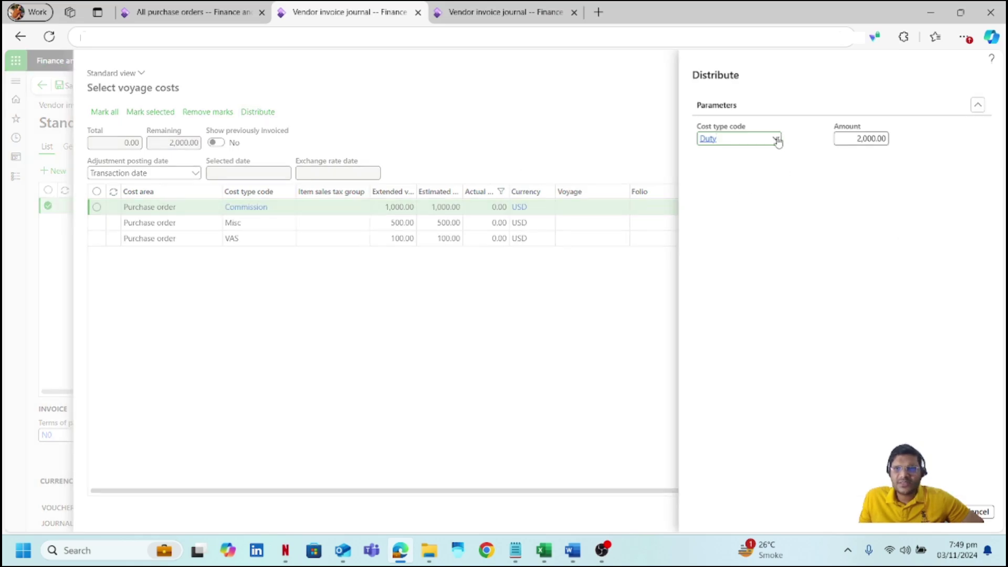
left_click(778, 140)
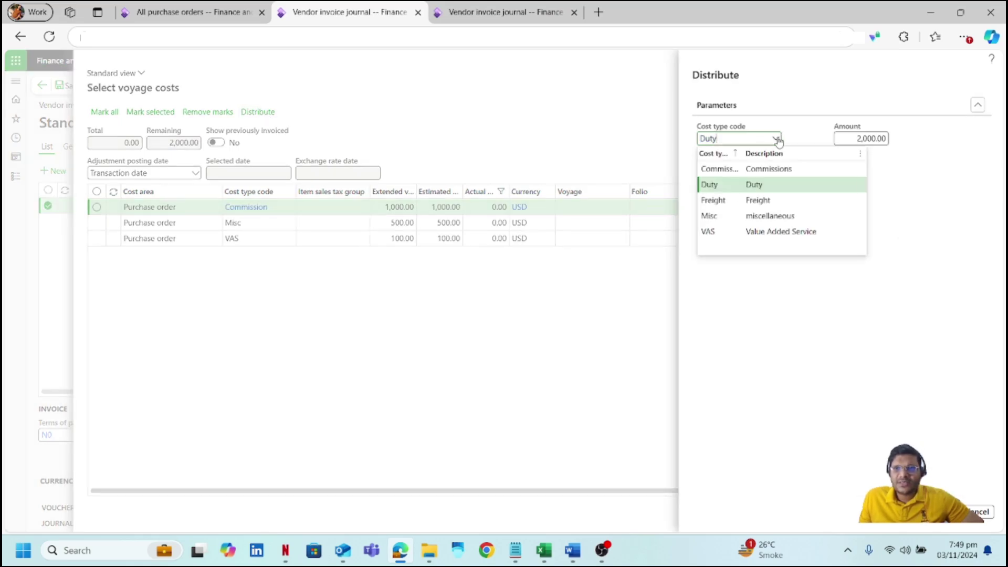
left_click(729, 169)
left_click(729, 169)
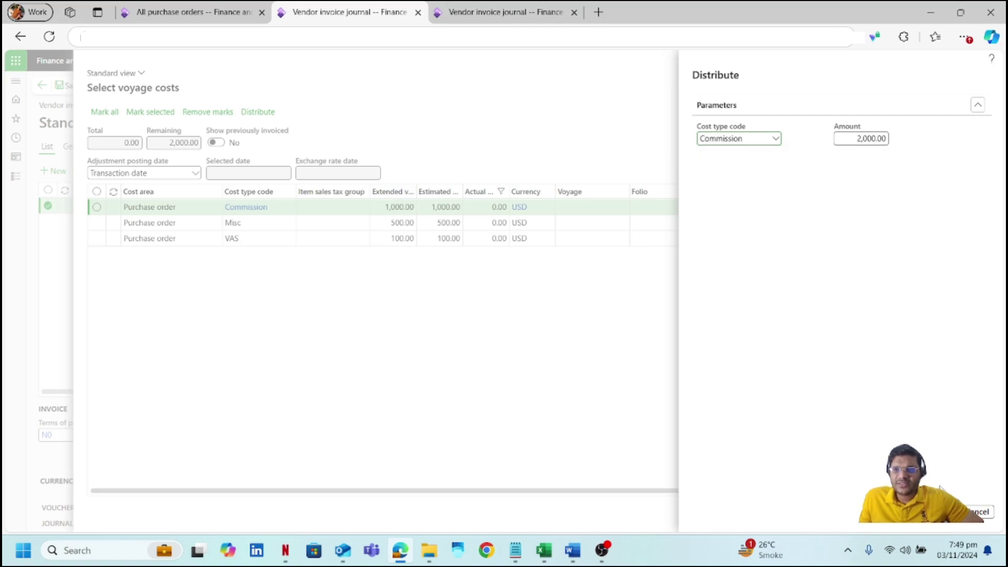
left_click(949, 512)
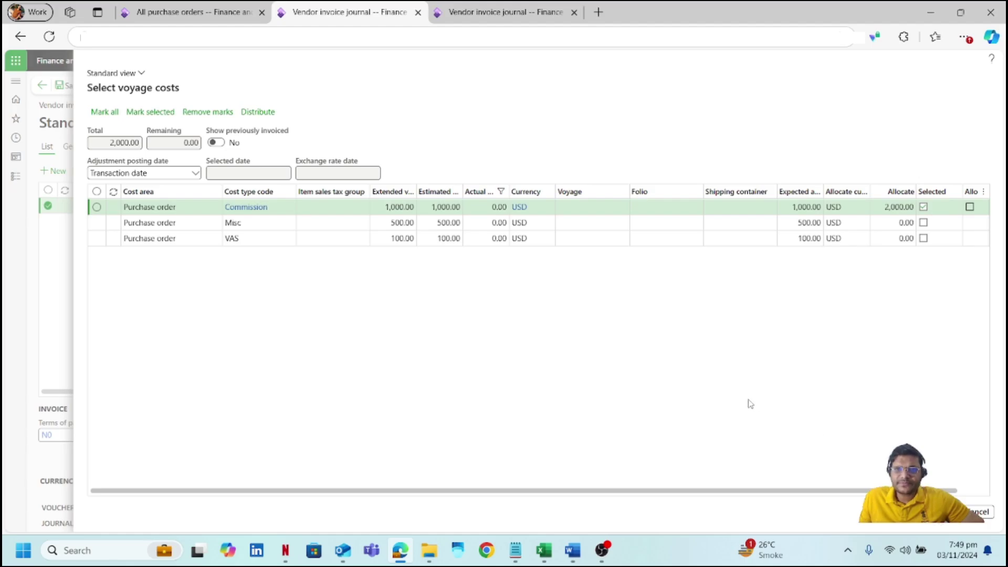
key("Escape")
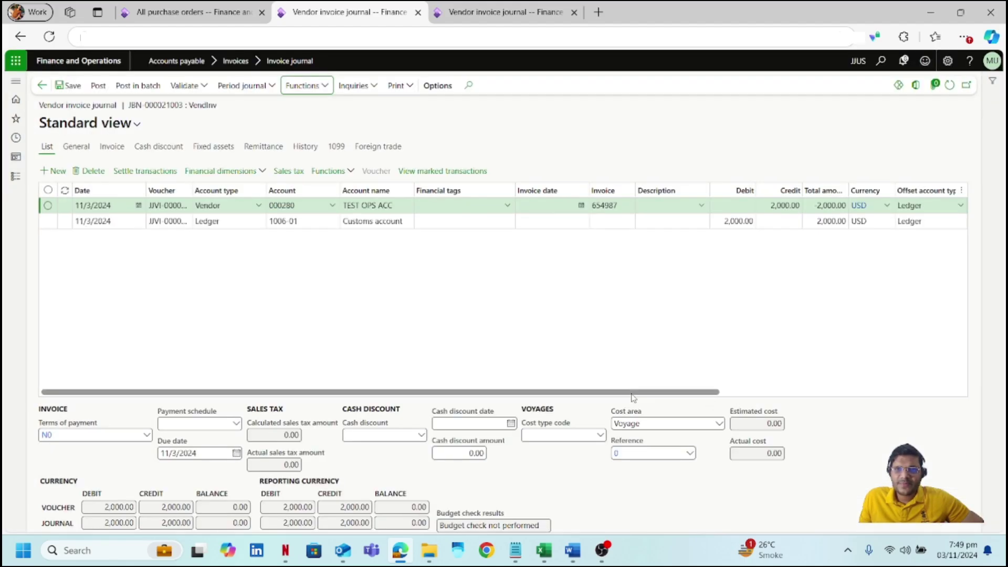
left_click_drag(626, 392, 488, 390)
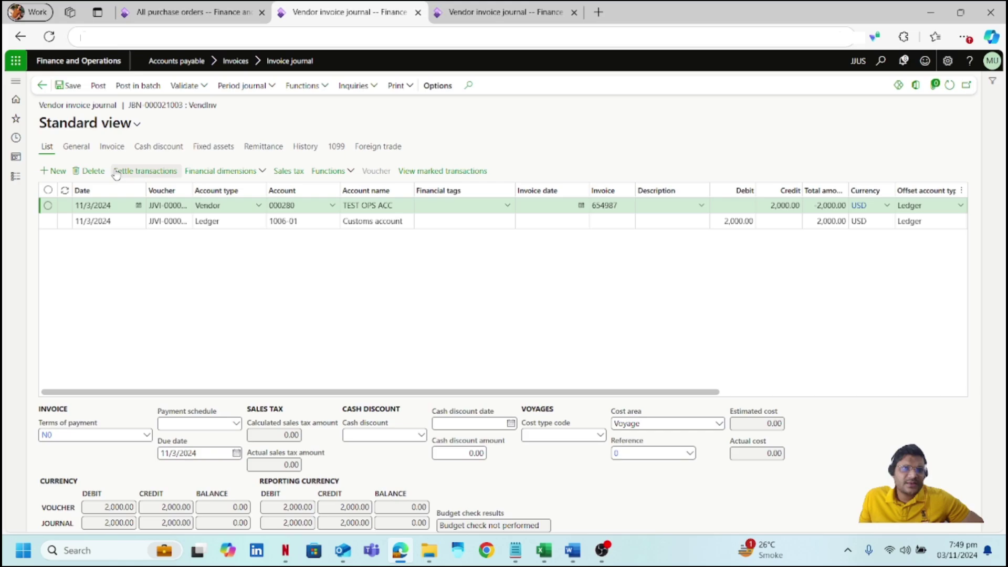
Set employee 0000001 as the invoice journal's approver.
left_click(111, 147)
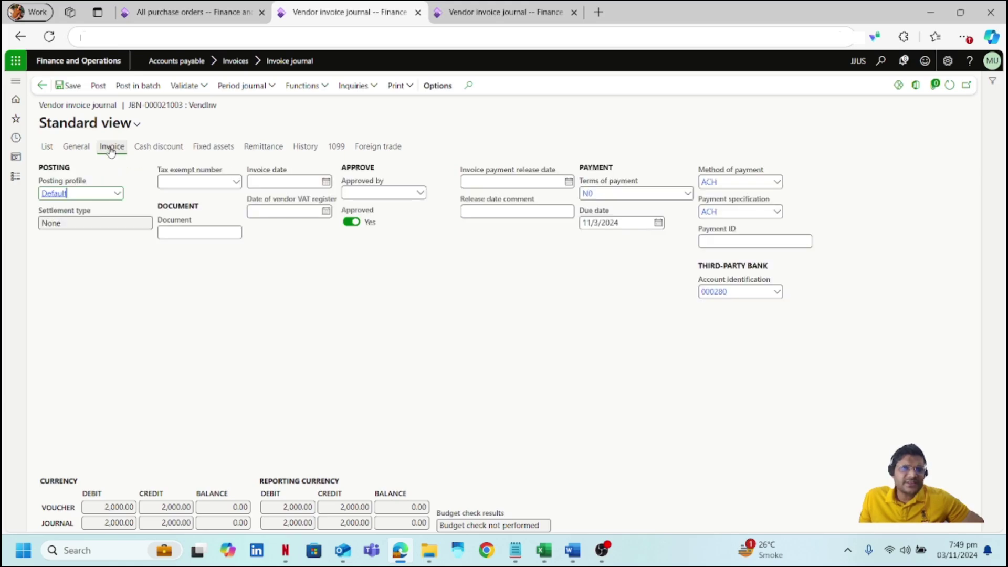
left_click(422, 194)
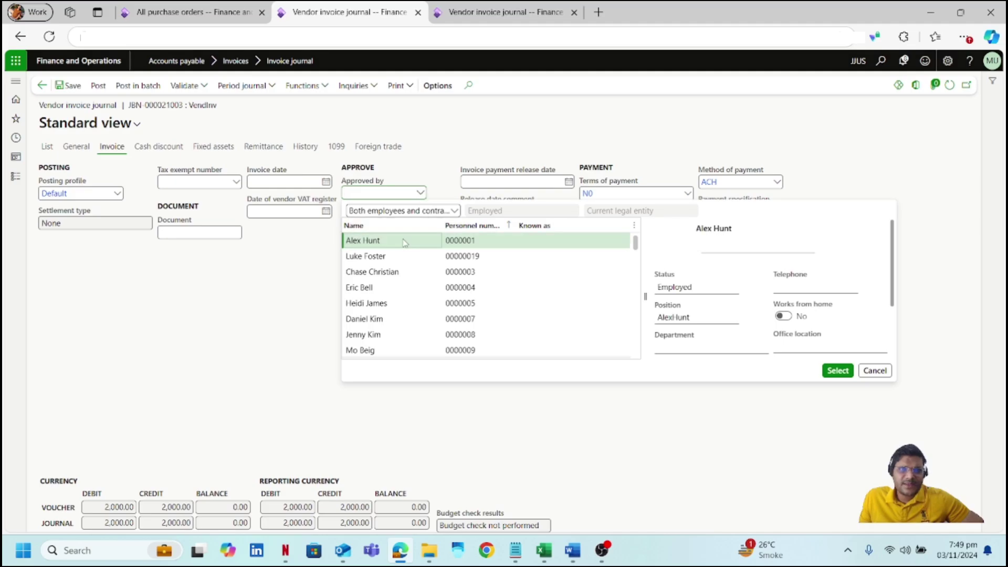
left_click(837, 371)
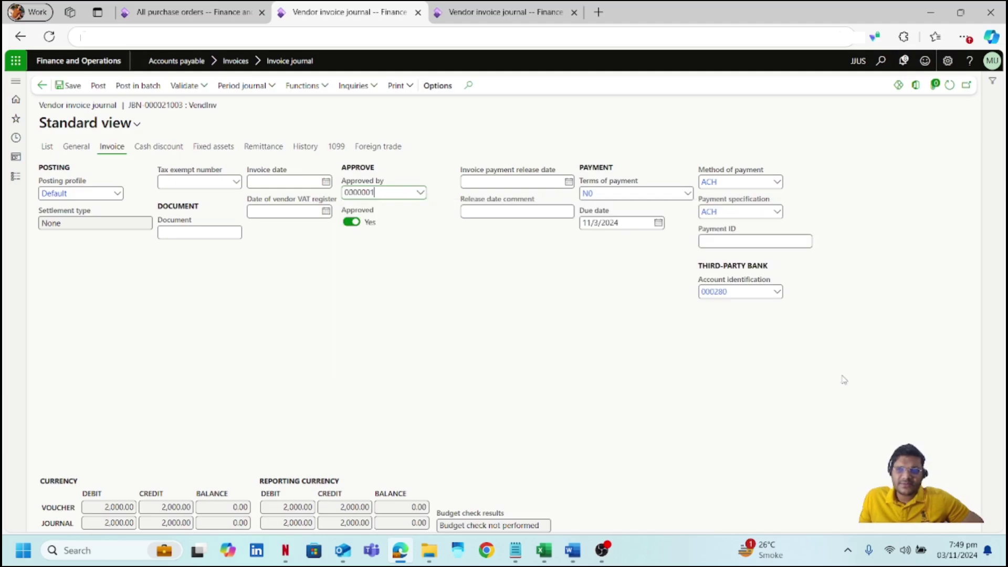
Validate and post journal JBN-000021003.
left_click(189, 85)
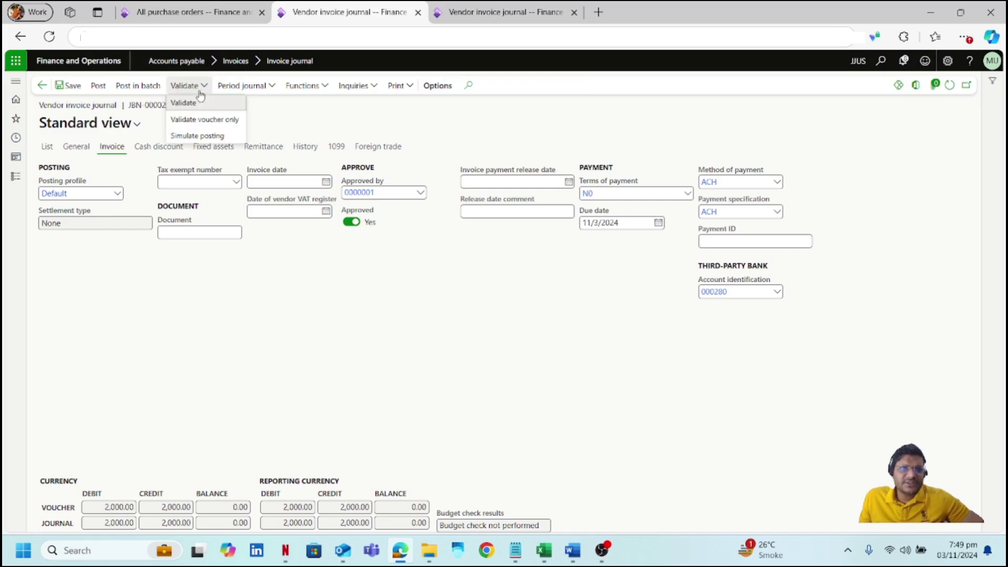
left_click(189, 101)
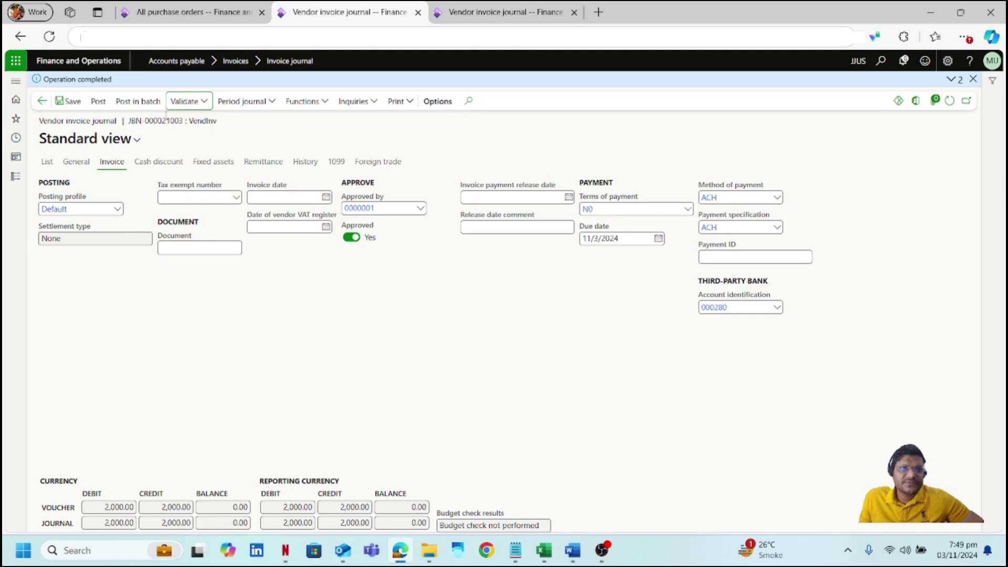
left_click(98, 100)
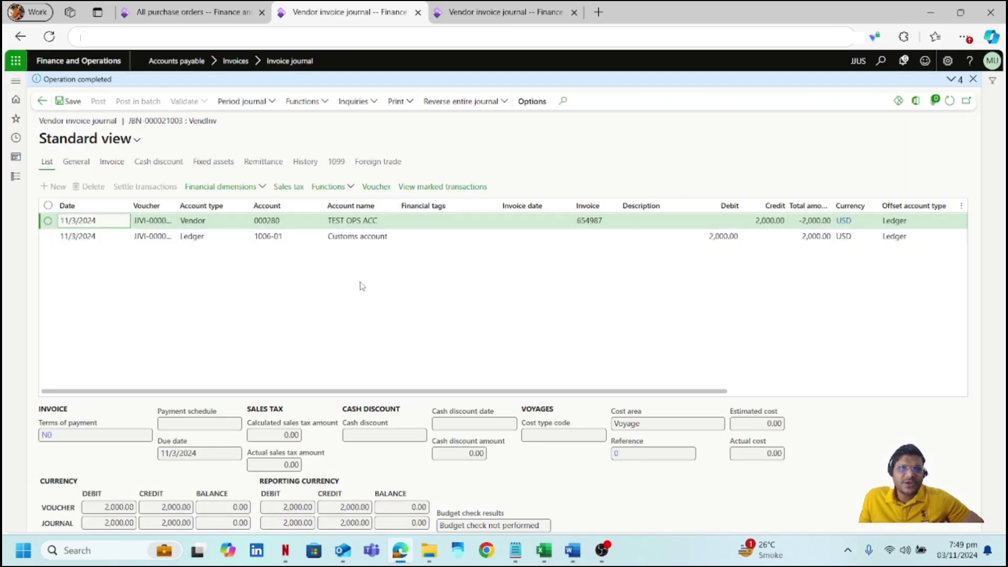
mouse_move(388, 389)
left_mouse_down()
mouse_move(670, 392)
mouse_move(417, 393)
left_mouse_up()
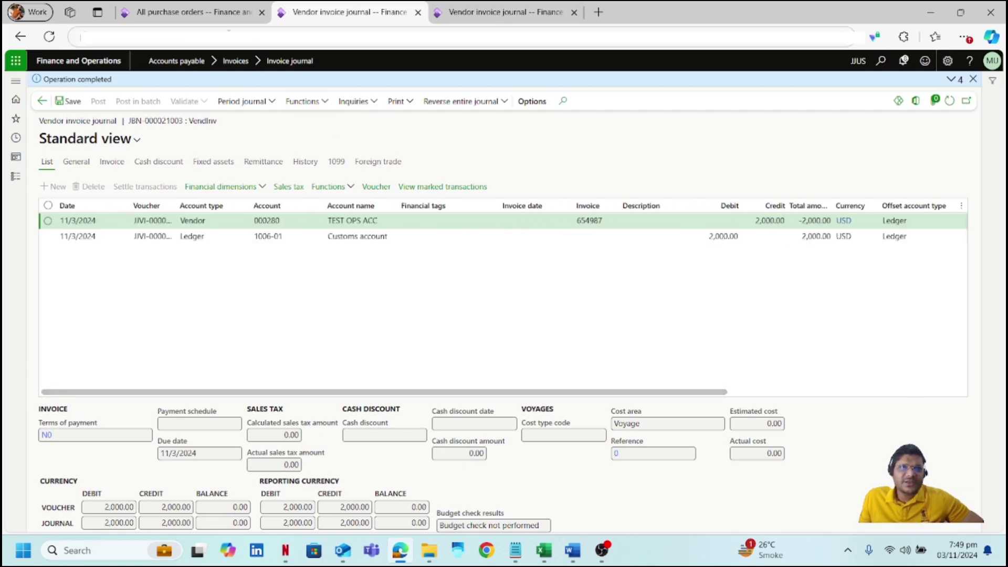
Go back to the All purchase orders tab showing PO000003805.
left_click(193, 11)
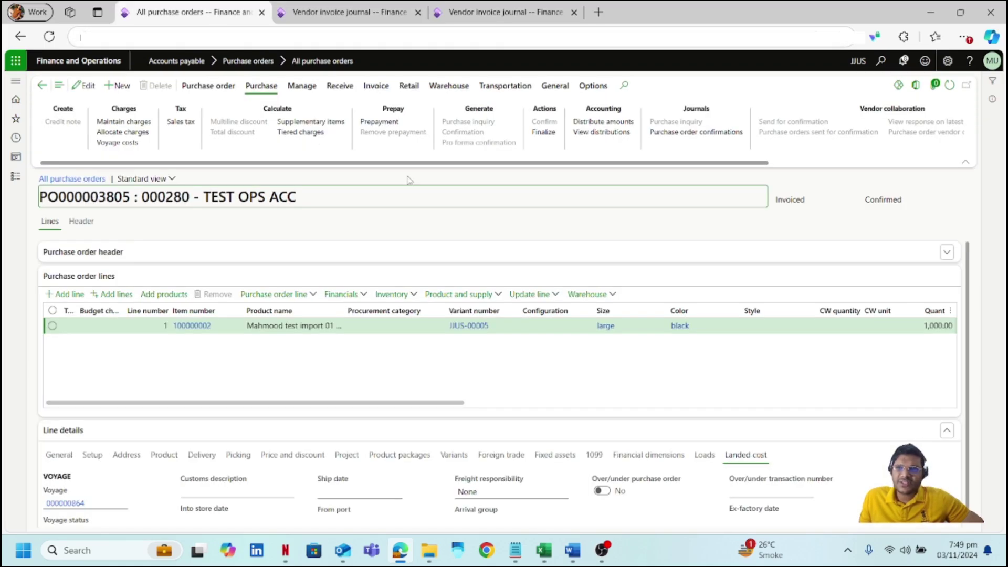
left_click(949, 85)
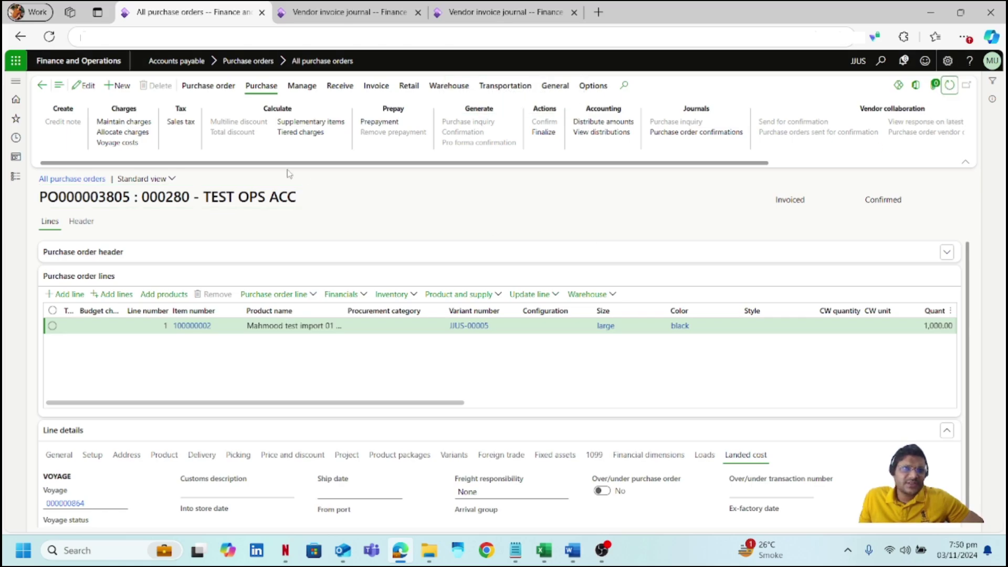
left_click(117, 142)
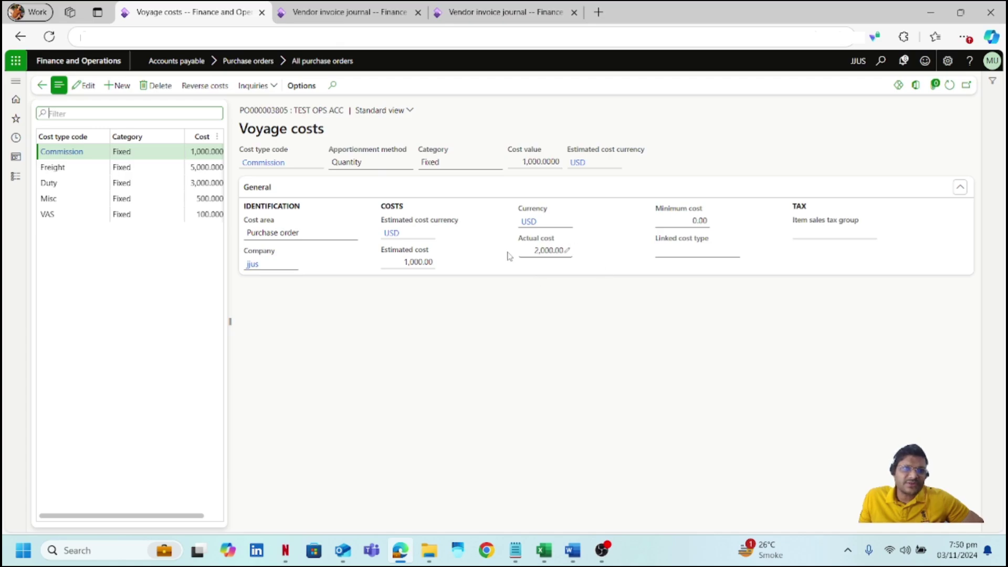
left_click(93, 158)
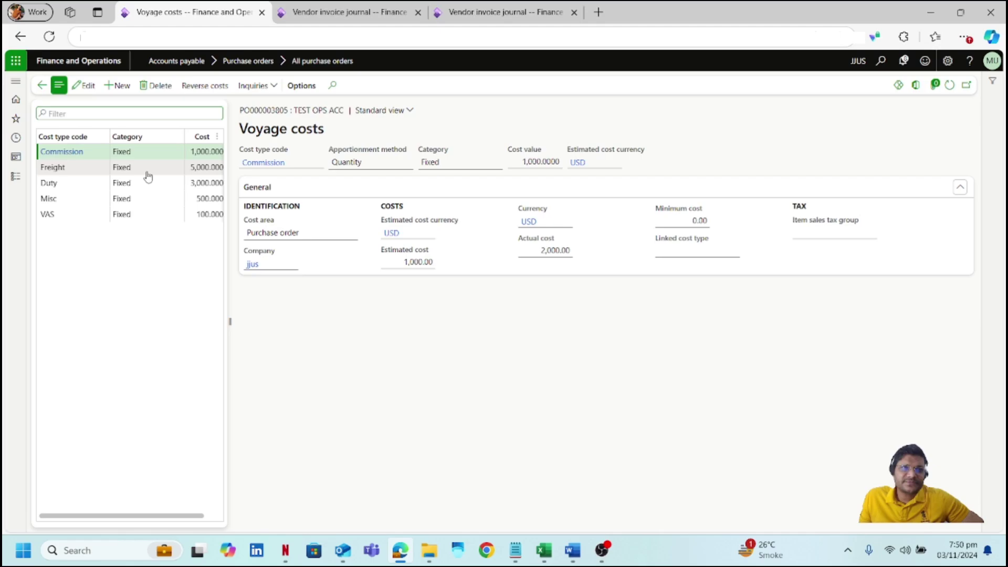
left_click(42, 85)
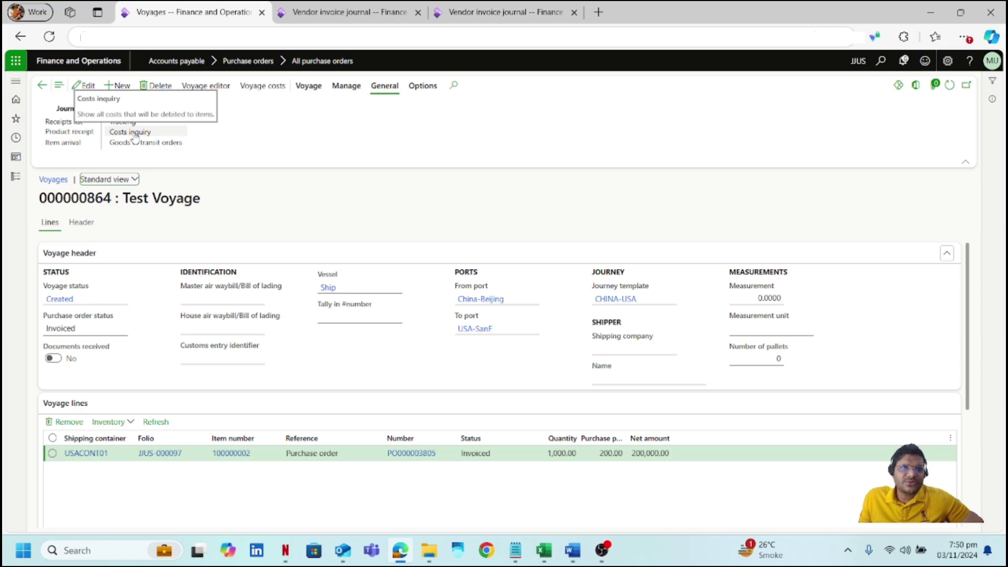
Open voyage 000000864's costs inquiry and check Commission's 1,000 estimated versus 2,000 actual.
left_click(130, 133)
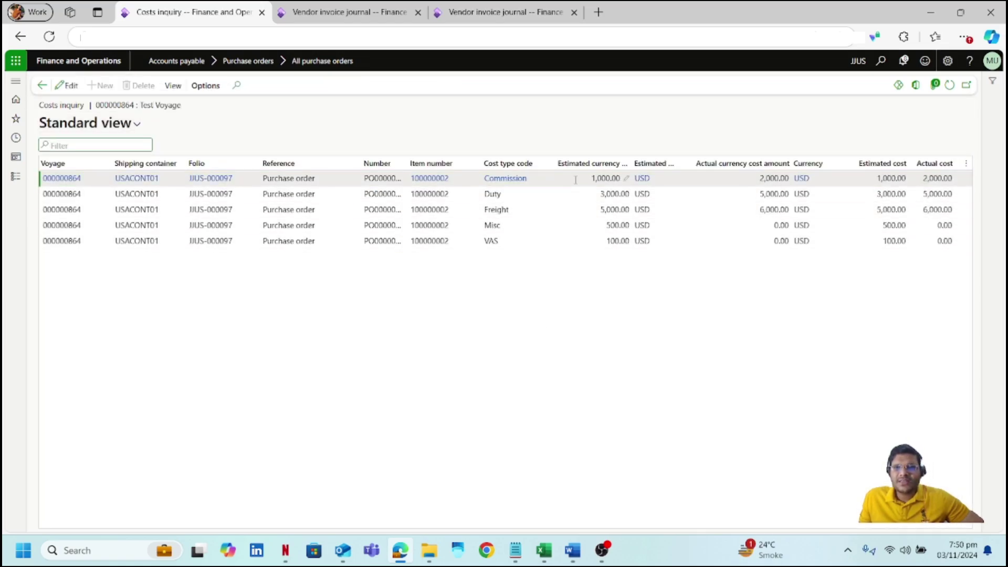
left_click(596, 178)
left_click_drag(594, 178, 630, 178)
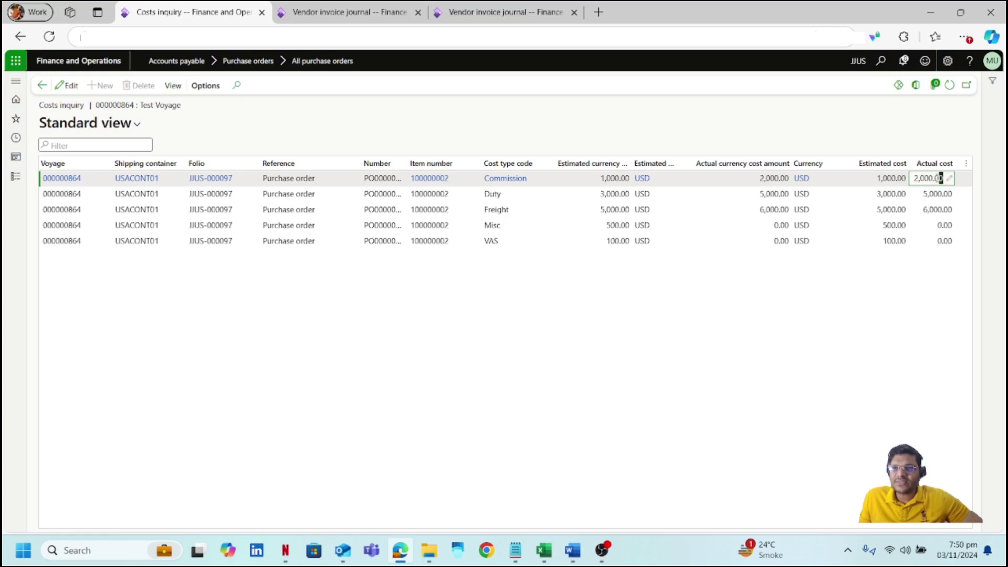
left_click_drag(944, 179, 914, 178)
left_click(662, 334)
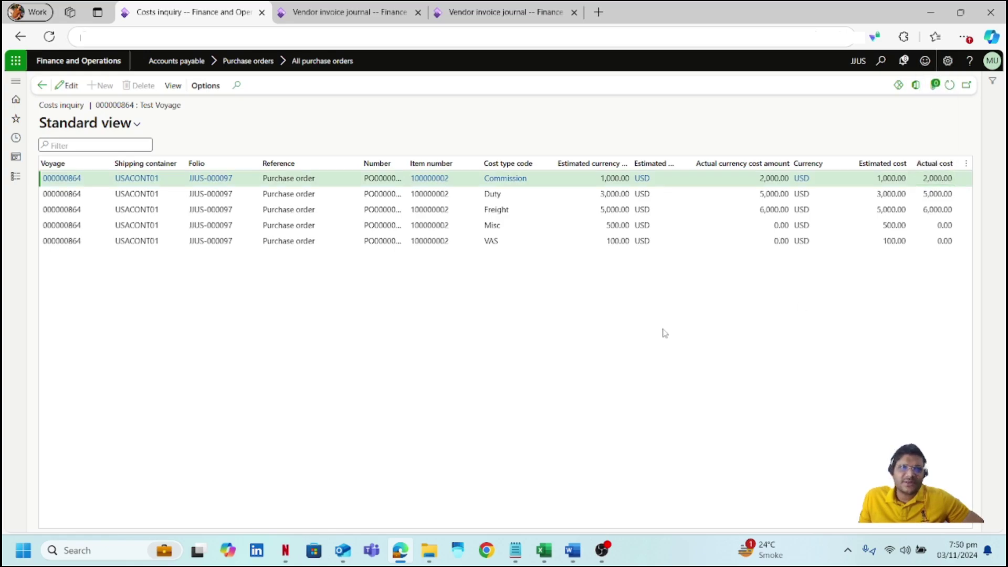